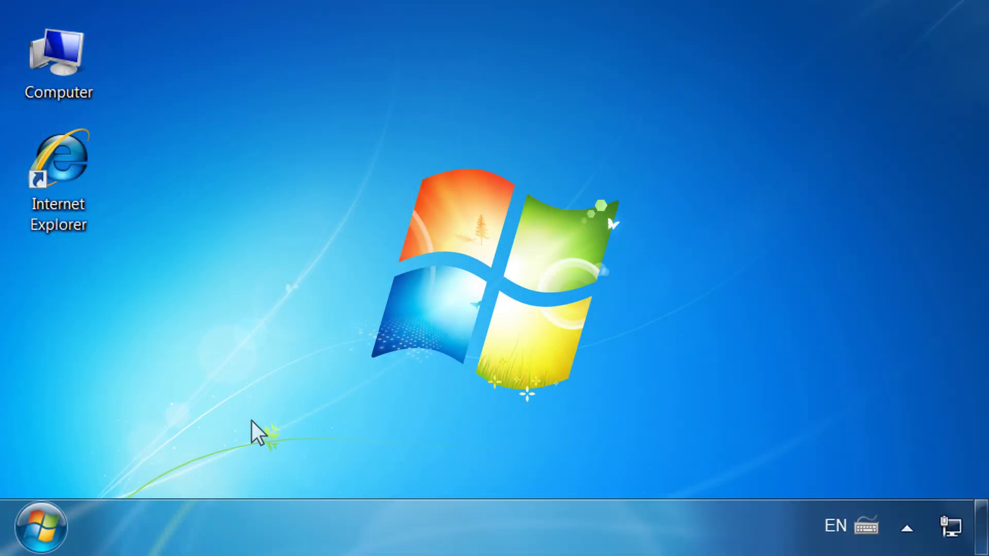
# - Go to Control Panel's Programs and Features list of installed programs
pyautogui.click(40, 525)
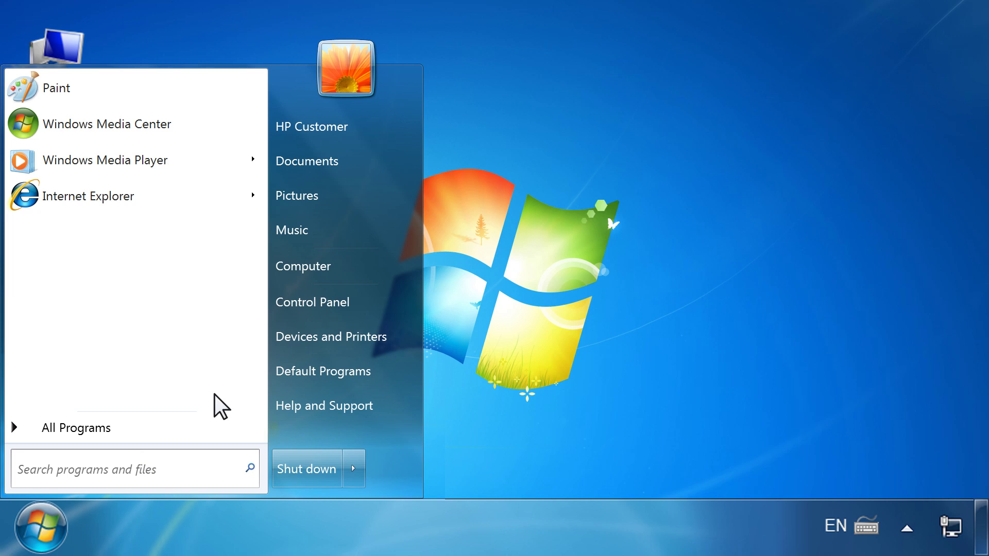
pyautogui.click(339, 299)
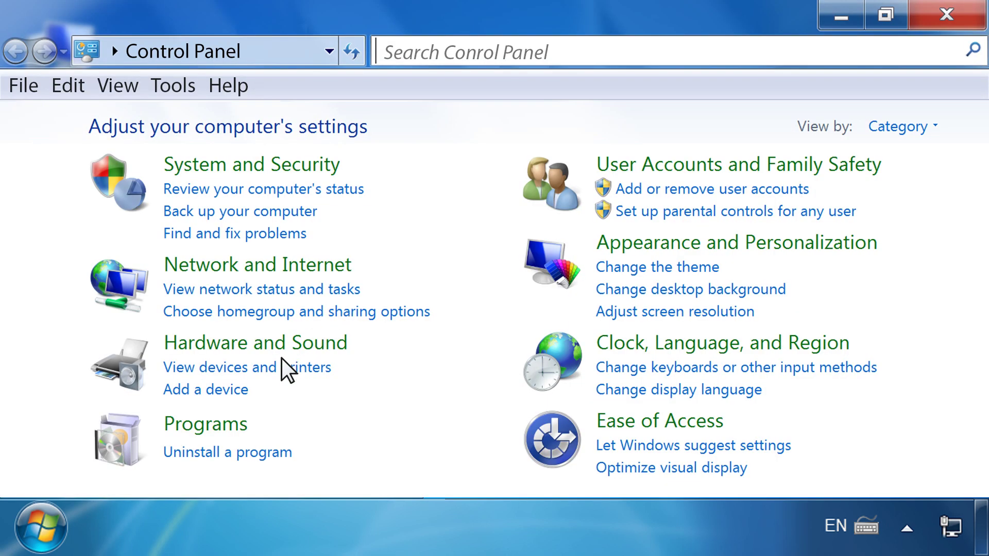
pyautogui.click(215, 423)
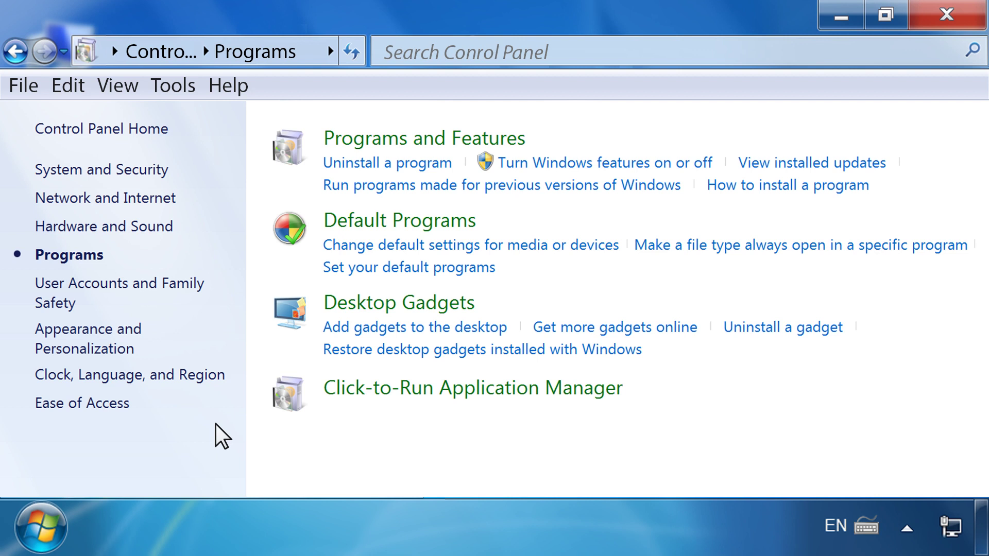
pyautogui.click(410, 172)
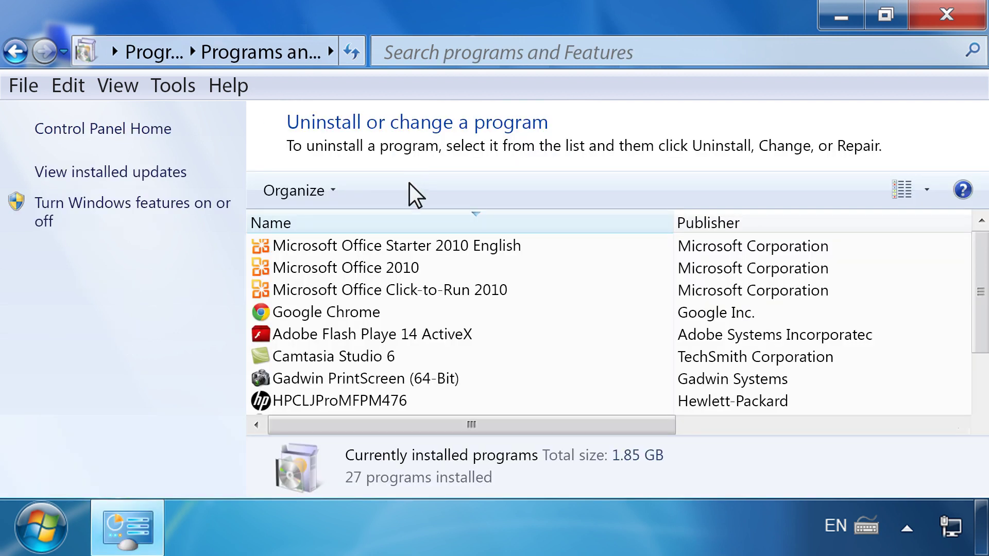
# - Choose Change for Microsoft Office Starter 2010 English to start its repair
pyautogui.click(409, 246)
pyautogui.click(410, 249)
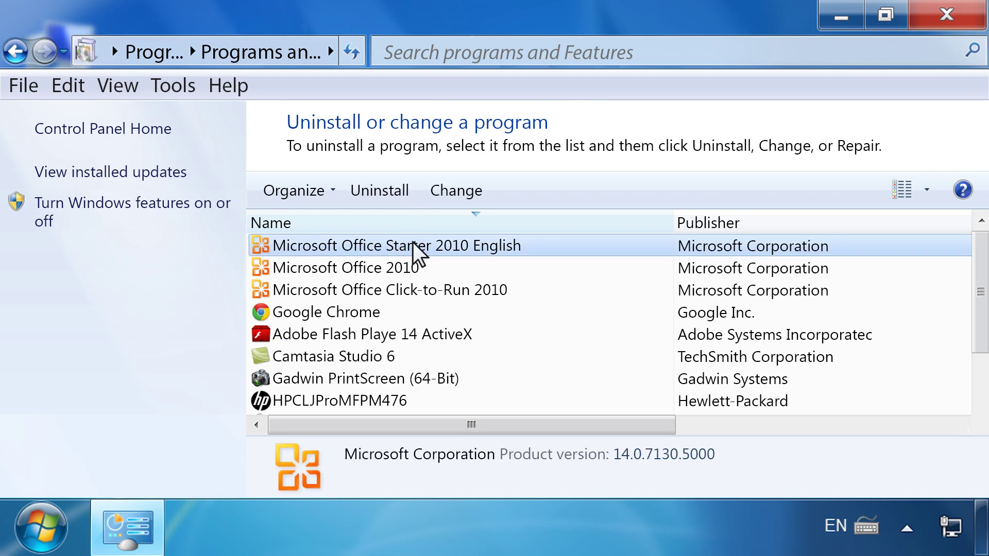
pyautogui.click(461, 192)
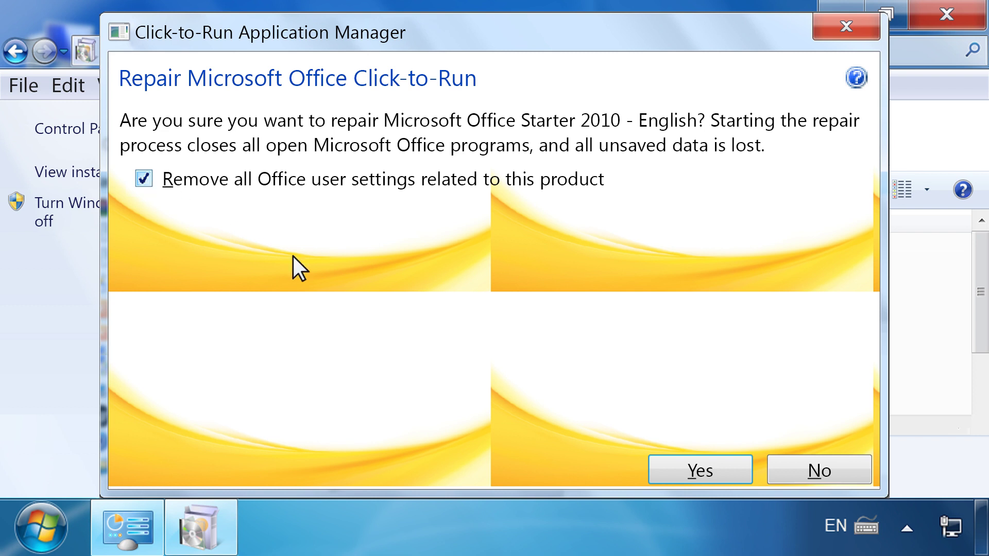
# - Confirm the Office Starter 2010 repair, also removing all Office user settings
pyautogui.click(712, 473)
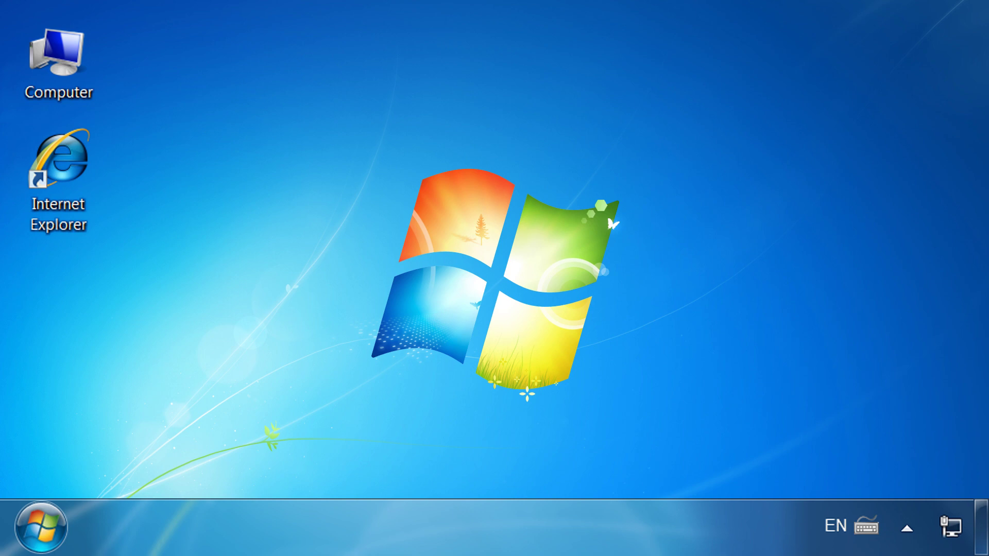
# - Return to Control Panel's Programs and Features list via Start, Control Panel, Programs
pyautogui.click(43, 525)
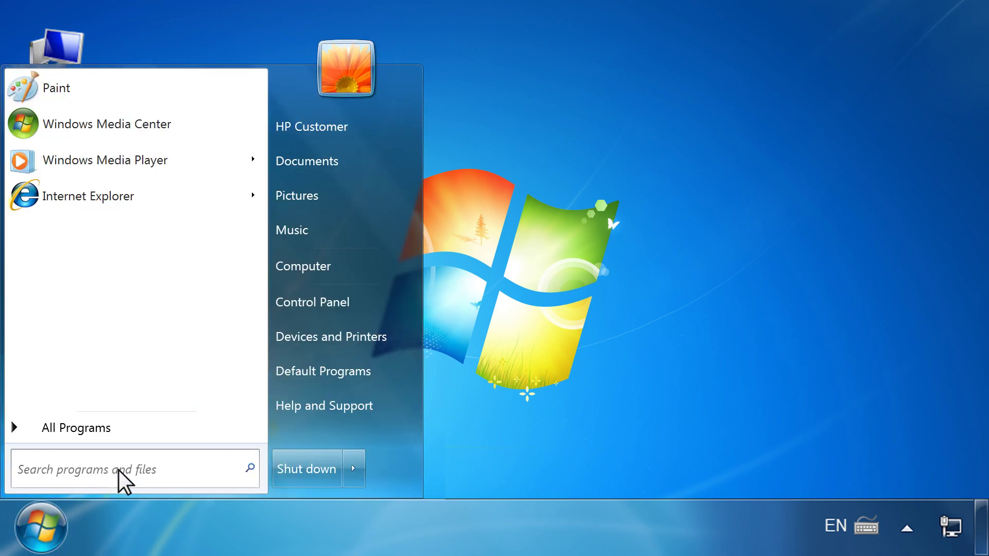
pyautogui.click(347, 300)
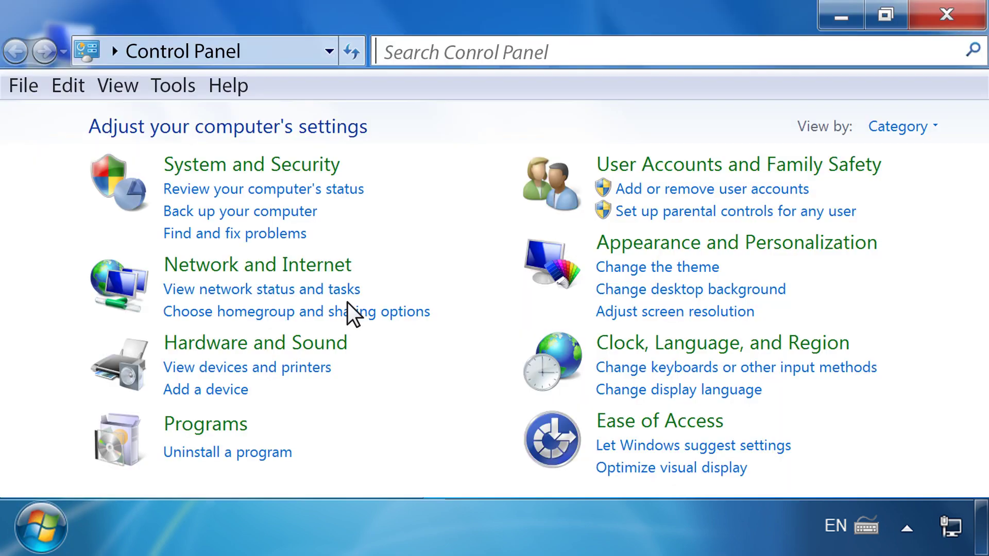
pyautogui.click(216, 427)
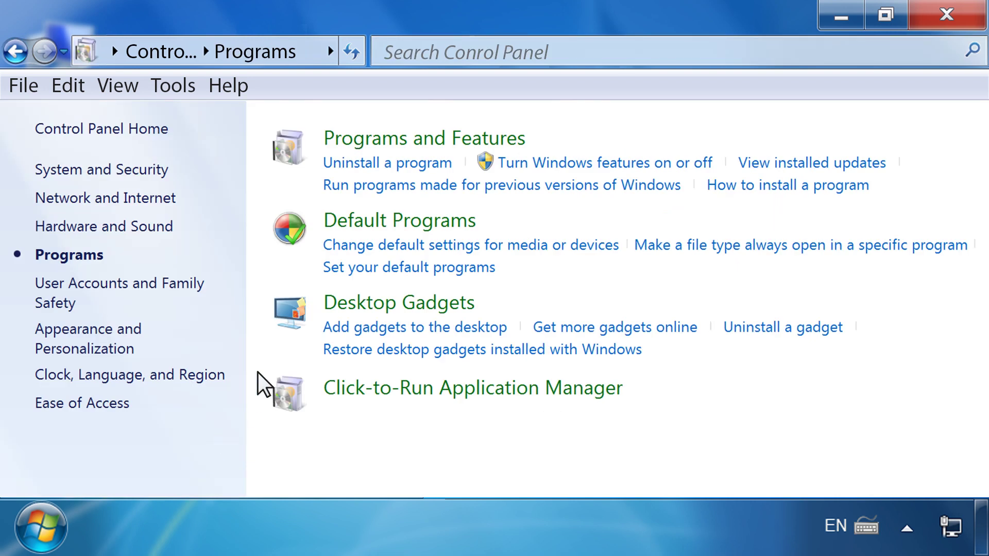
pyautogui.click(412, 164)
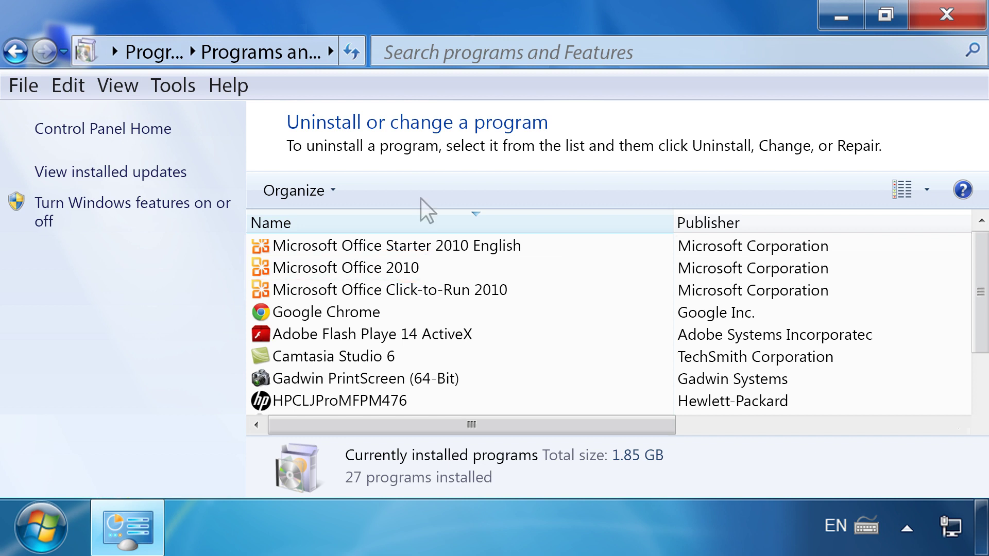
# - Uninstall Microsoft Office Starter 2010 English, confirming removal of its Office user settings
pyautogui.click(433, 247)
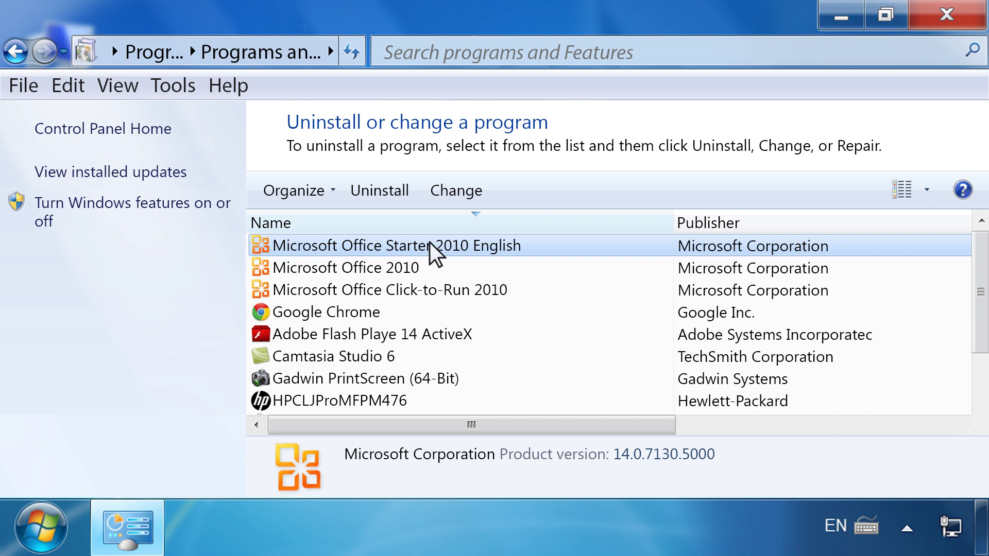
pyautogui.click(387, 192)
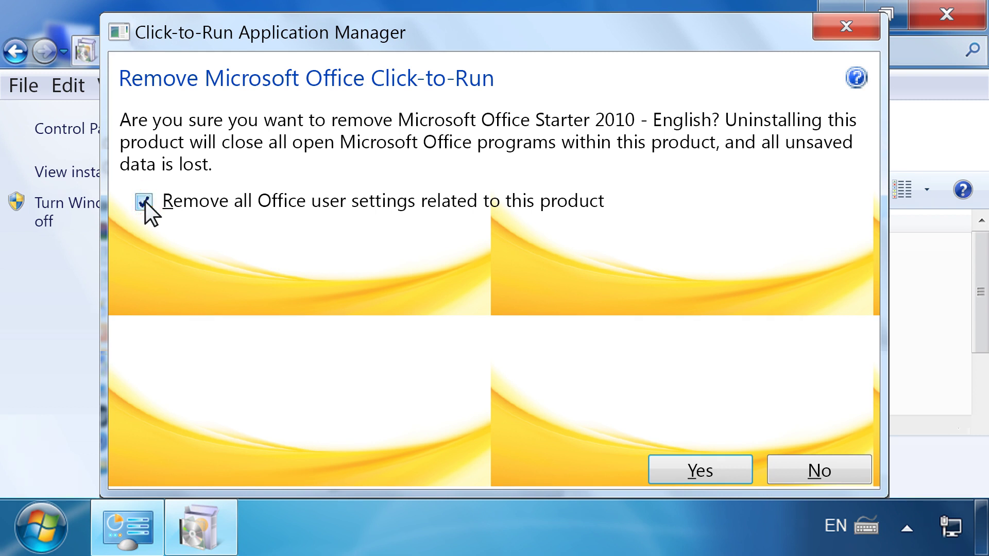
pyautogui.click(717, 472)
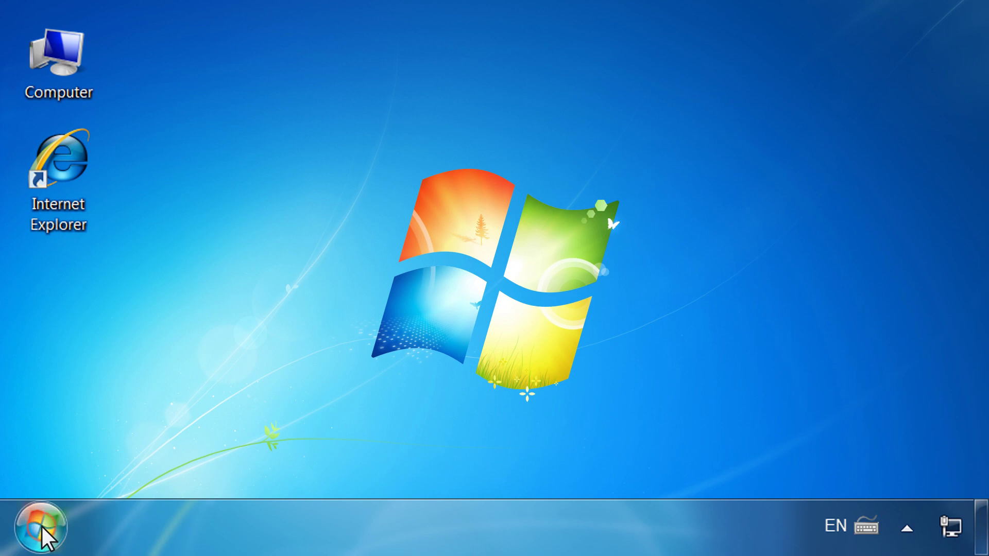
# - Show All Programs in the Start menu
pyautogui.click(41, 525)
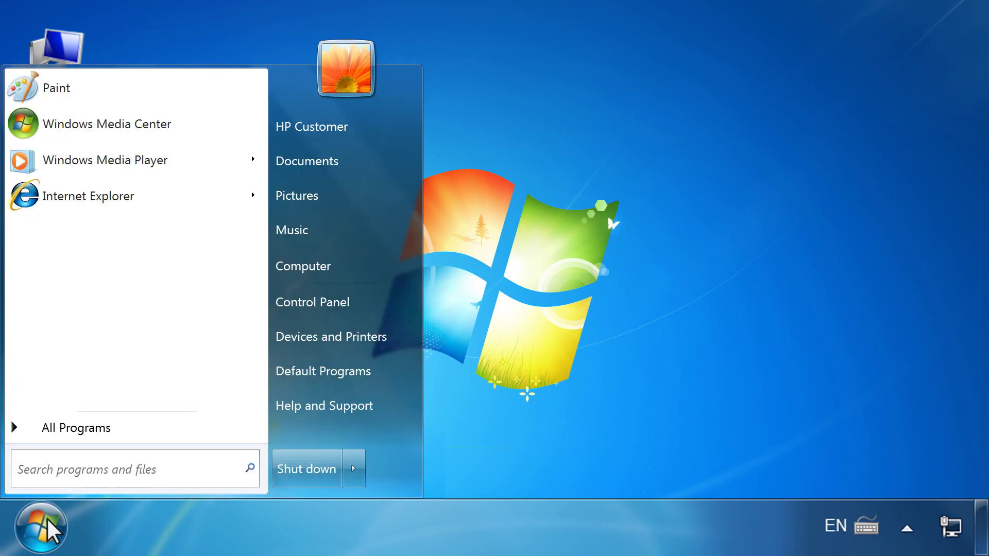
pyautogui.click(114, 429)
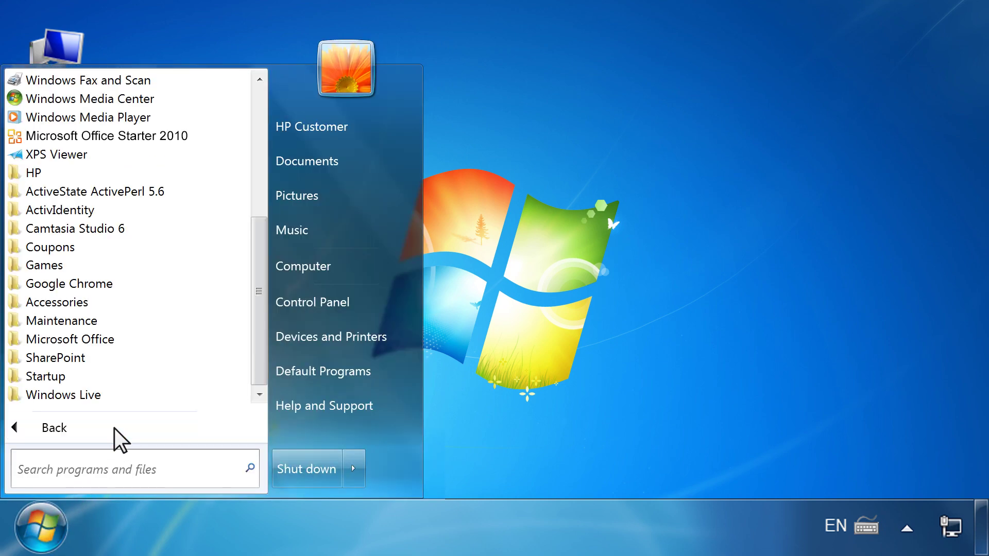
# - Launch Office Starter 2010, choose Use Office Starter 2010, and open it to install
pyautogui.click(146, 136)
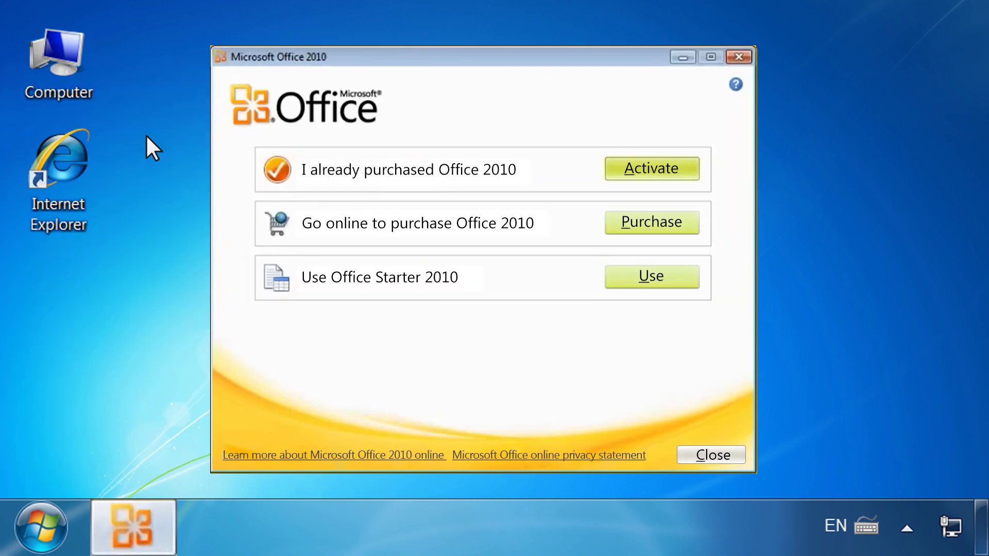
pyautogui.click(661, 277)
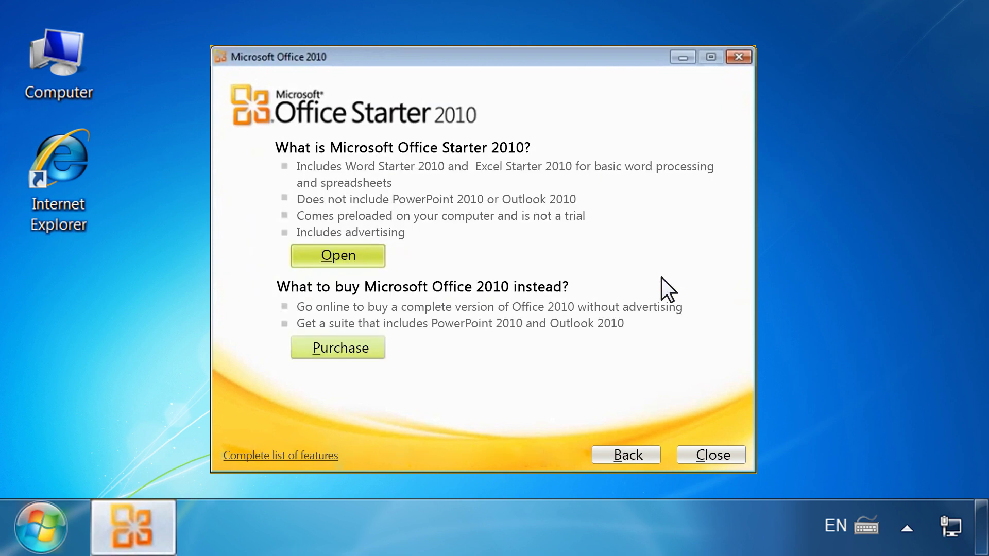
pyautogui.click(352, 257)
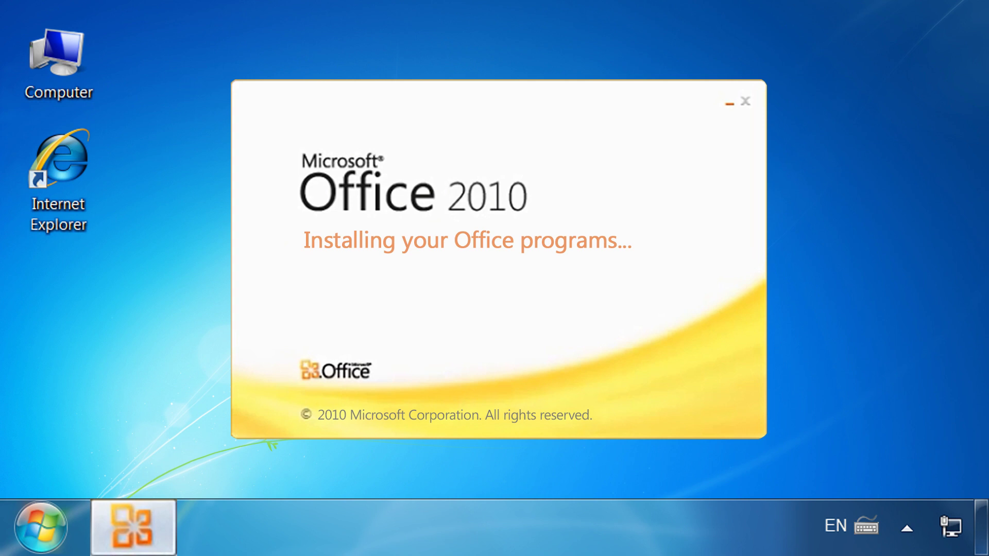